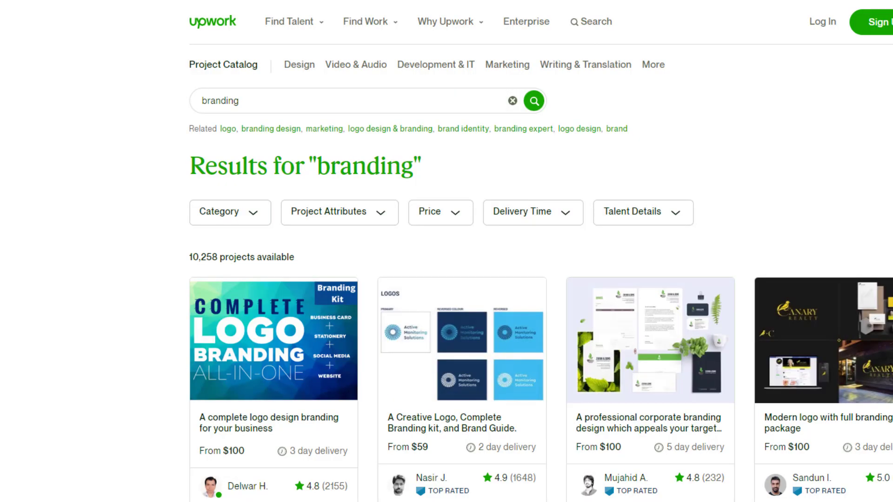
{"action": "scroll", "coordinate": [540, 294], "scroll_direction": "down", "scroll_amount": 4}
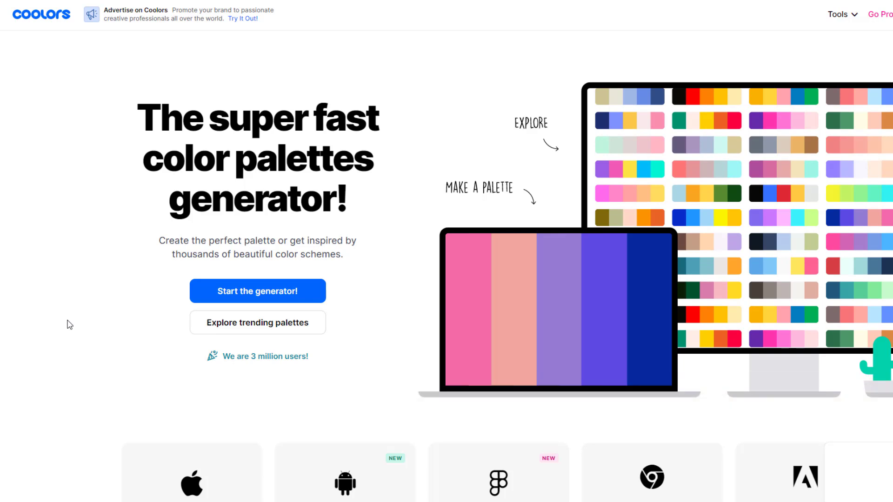
Open the Coolors palette generator and generate random palettes up to the one starting with orange F9A03F
{"action": "left_click", "coordinate": [230, 295]}
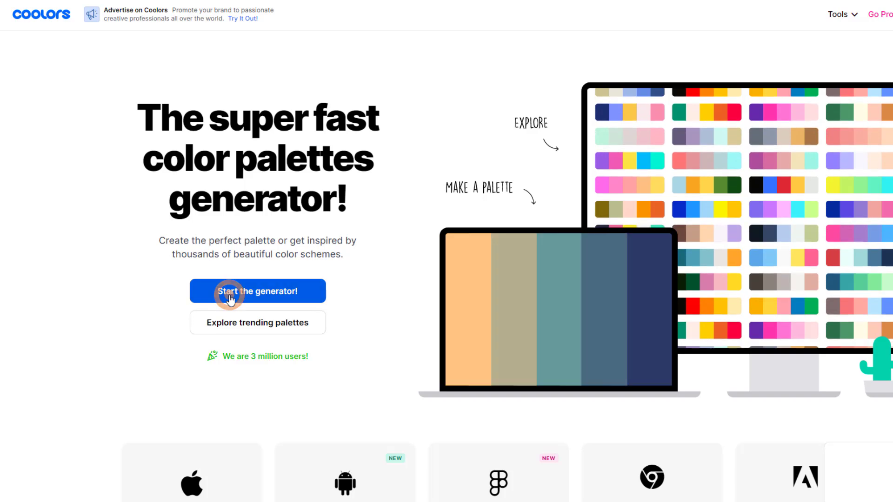
{"action": "key", "text": "space"}
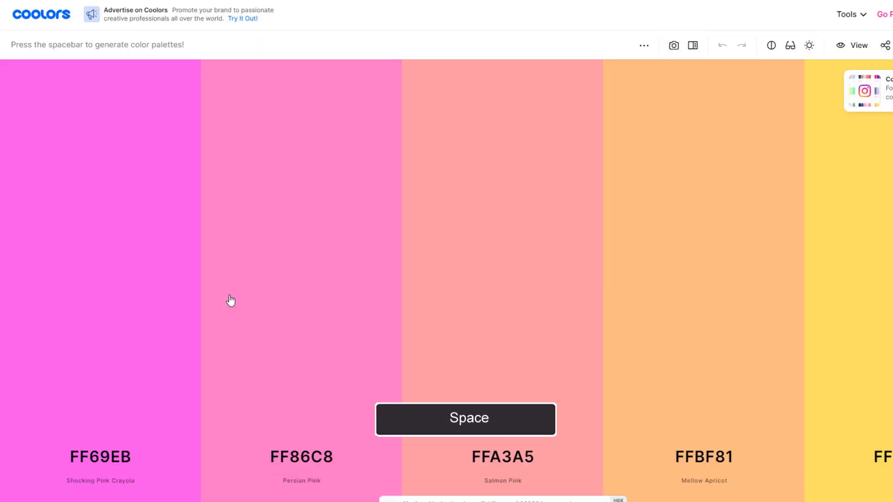
{"action": "key", "text": "space"}
{"action": "key", "text": "space"}
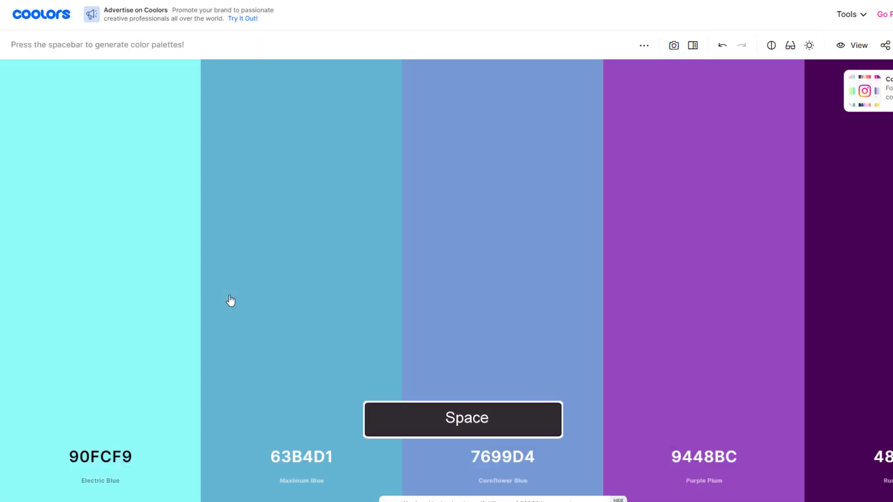
{"action": "key", "text": "space"}
{"action": "key", "text": "space"}
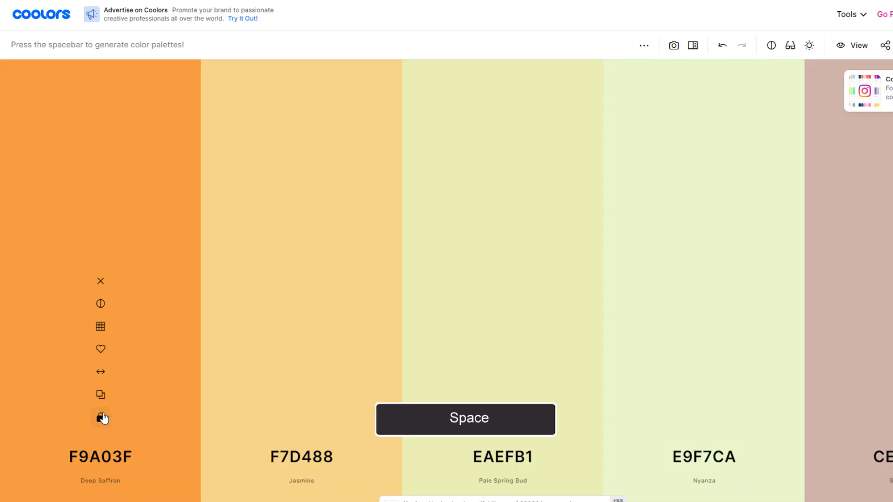
Generate several more palettes while keeping the orange first color F9A03F locked
{"action": "key", "text": "space"}
{"action": "key", "text": "space"}
{"action": "key", "text": "space"}
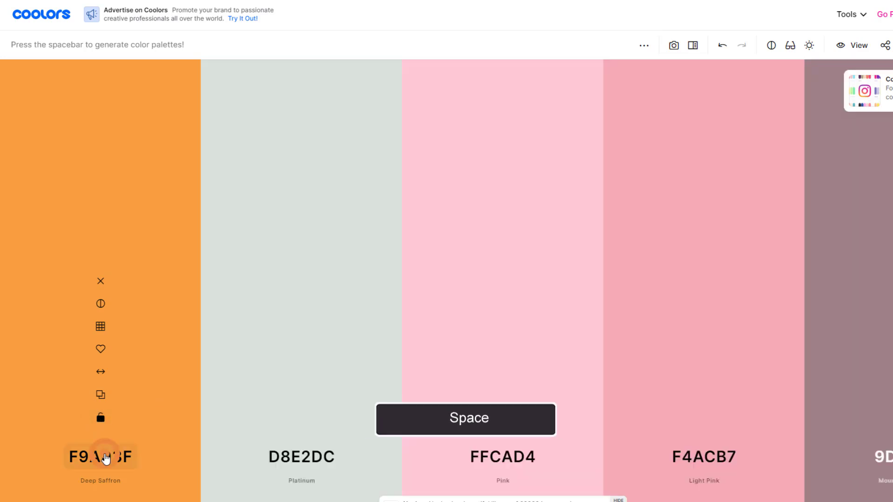
Change the first palette color to the blue 215ECE
{"action": "left_click", "coordinate": [106, 459]}
{"action": "left_click", "coordinate": [174, 379]}
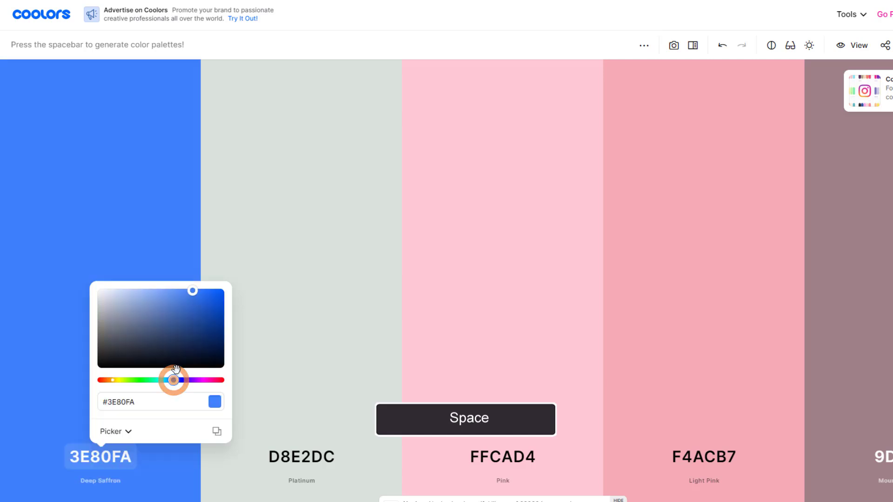
{"action": "left_click", "coordinate": [204, 303]}
{"action": "left_click", "coordinate": [167, 459]}
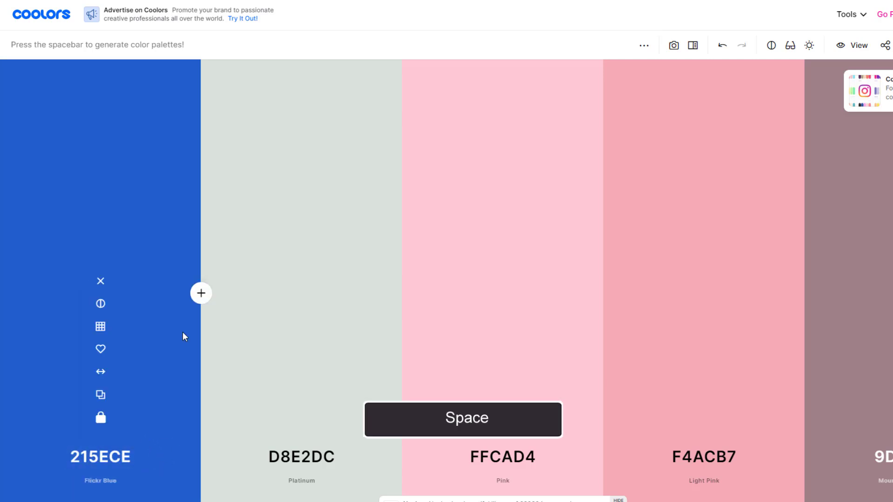
Generate new palettes around the locked blue 215ECE until a set of light greens and grays comes up
{"action": "key", "text": "space"}
{"action": "key", "text": "space"}
{"action": "key", "text": "space"}
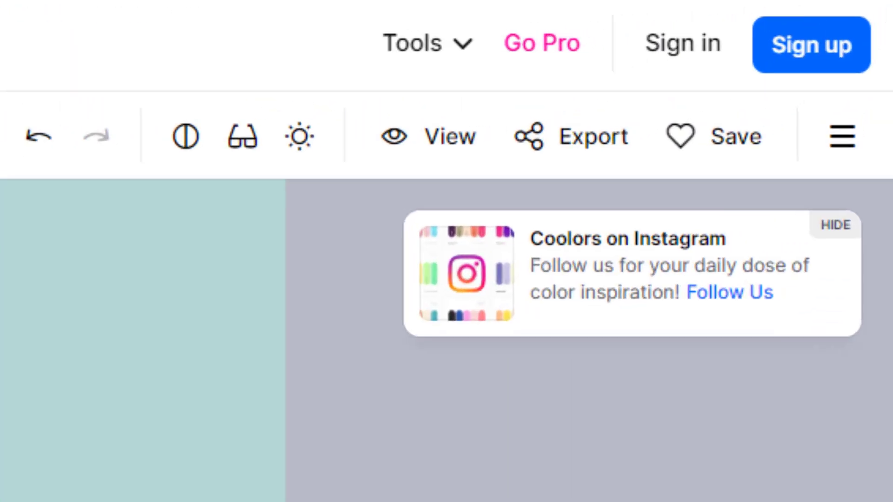
Export the palette as a PDF titled "Website colours" and open the downloaded file
{"action": "left_click", "coordinate": [583, 137]}
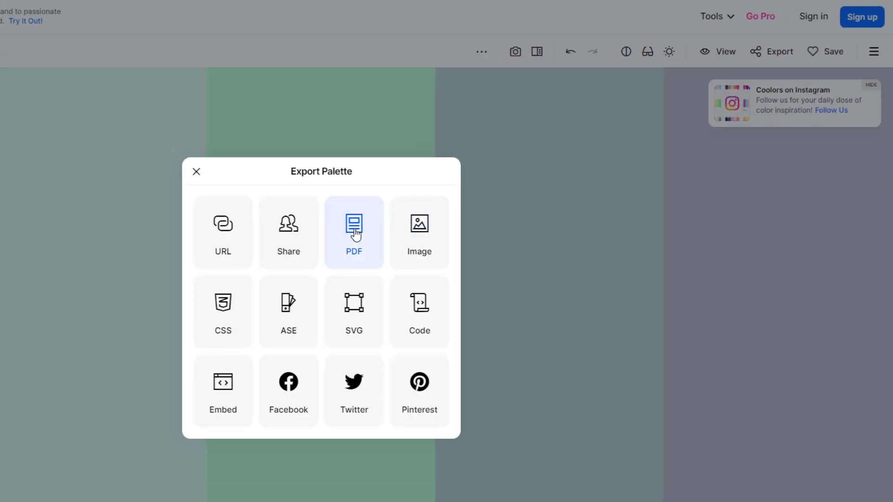
{"action": "left_click", "coordinate": [356, 235]}
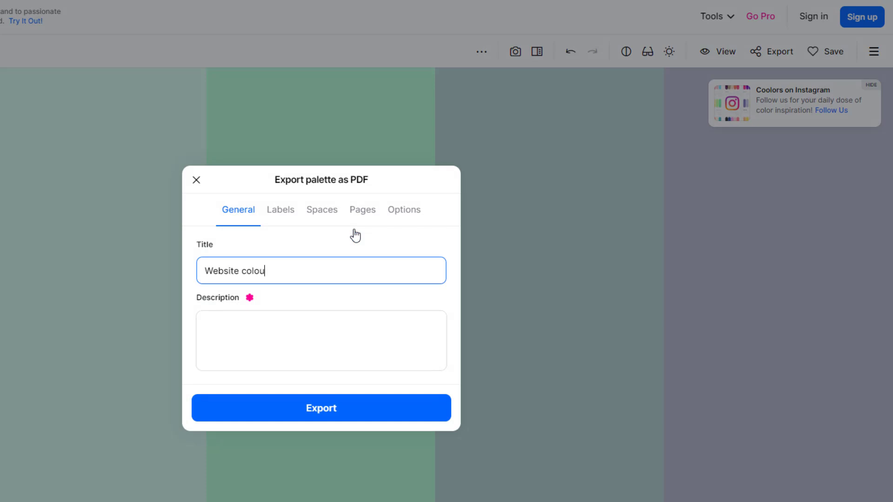
{"action": "left_click", "coordinate": [330, 410]}
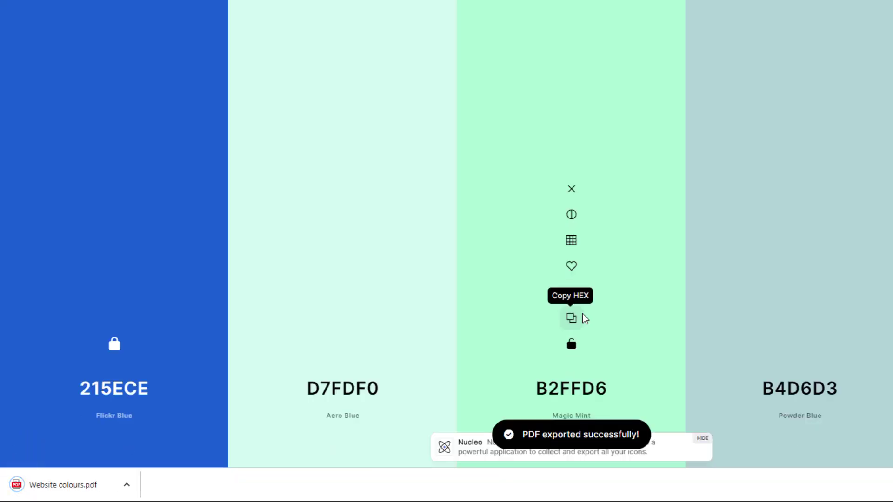
{"action": "left_click", "coordinate": [124, 484]}
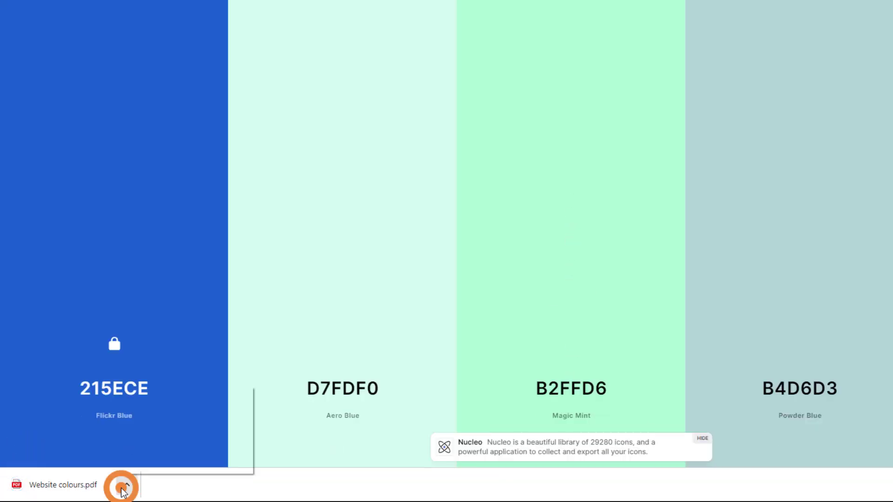
{"action": "left_click", "coordinate": [167, 397]}
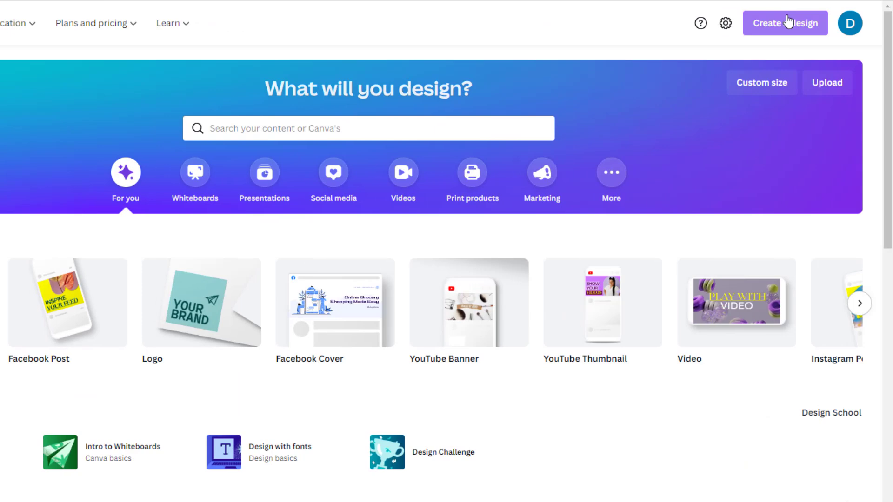
In Canva, create a new Logo design and apply the orange Big Burger template found by searching for "burger"
{"action": "left_click", "coordinate": [787, 21]}
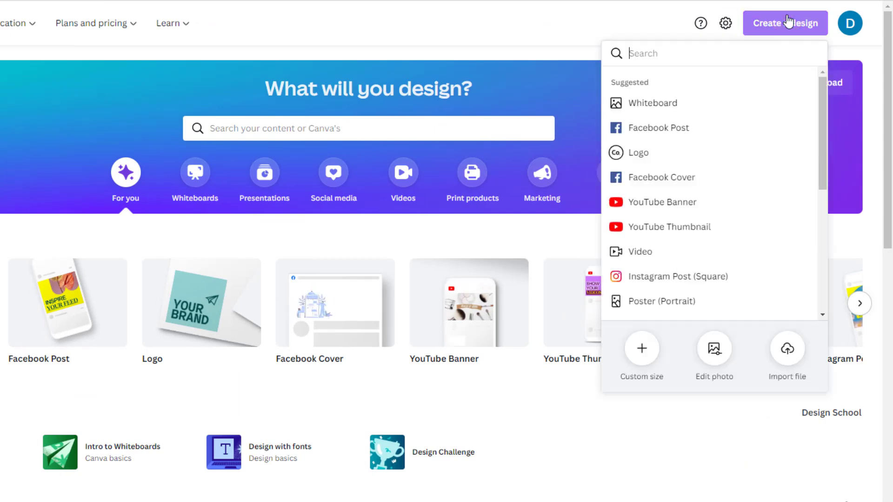
{"action": "left_click", "coordinate": [620, 153]}
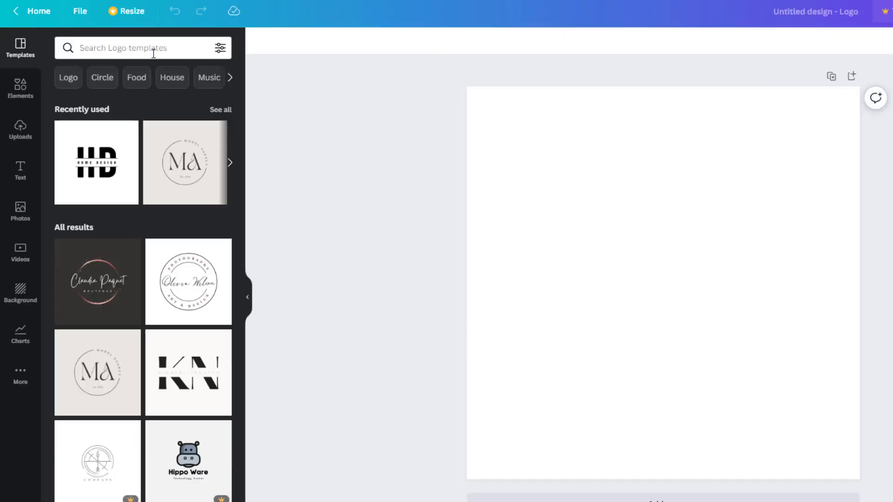
{"action": "type", "text": "burger"}
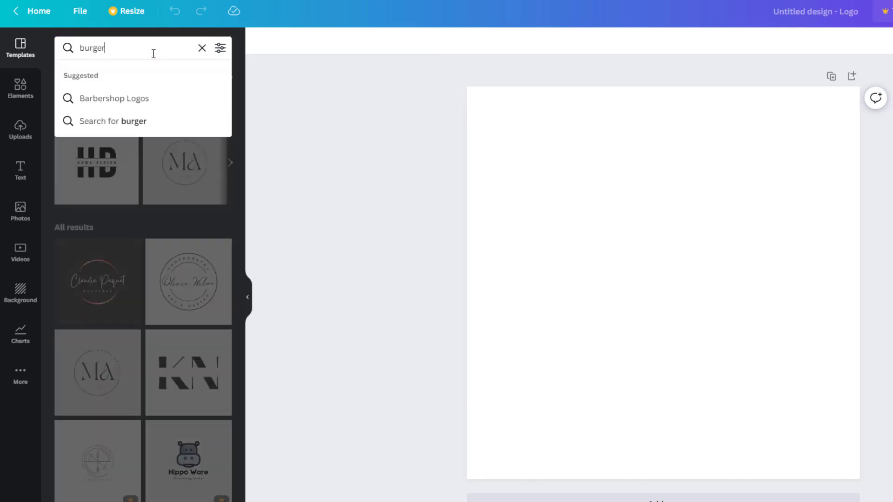
{"action": "key", "text": "Return"}
{"action": "left_click", "coordinate": [199, 202]}
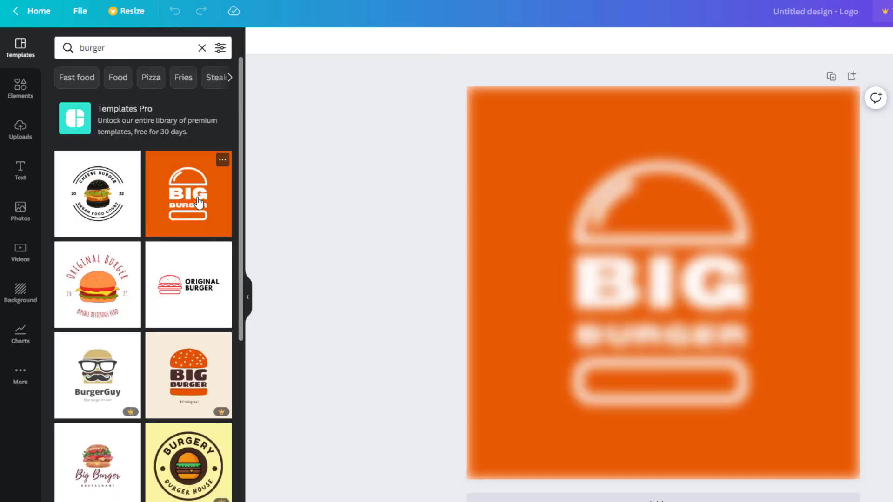
Change the logo's background color to 215ECE
{"action": "left_click", "coordinate": [259, 43]}
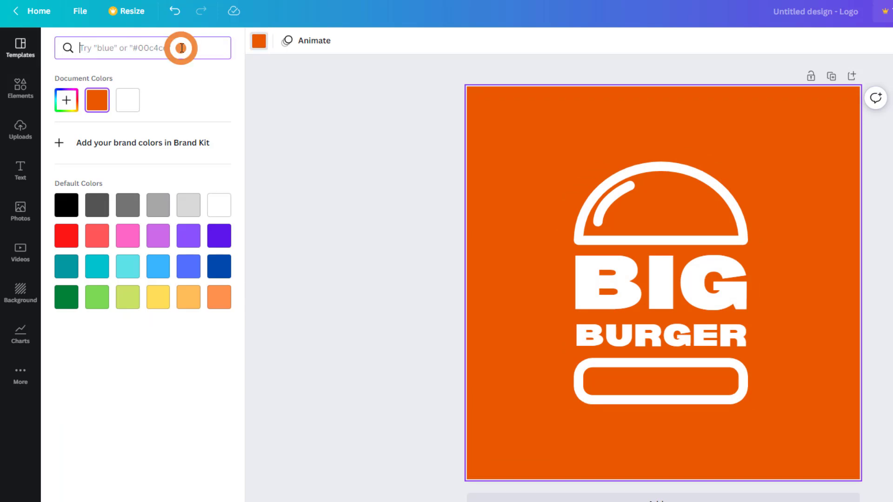
{"action": "type", "text": "215ECE"}
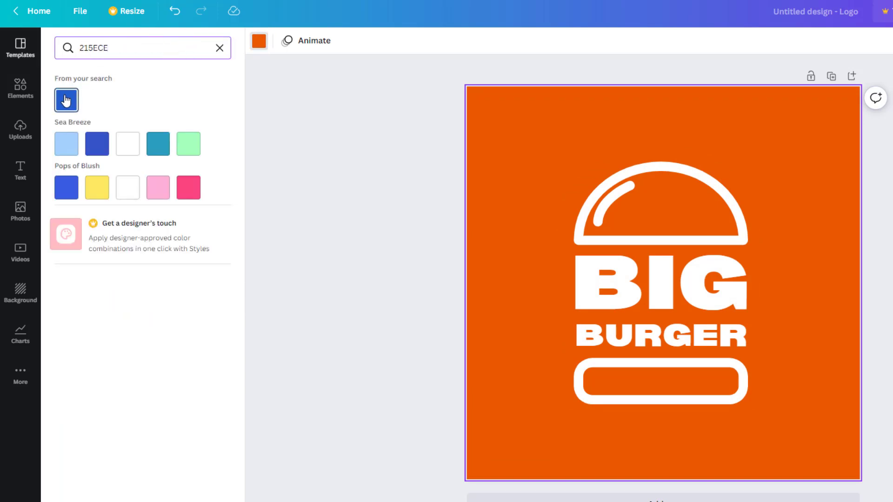
{"action": "left_click", "coordinate": [66, 100]}
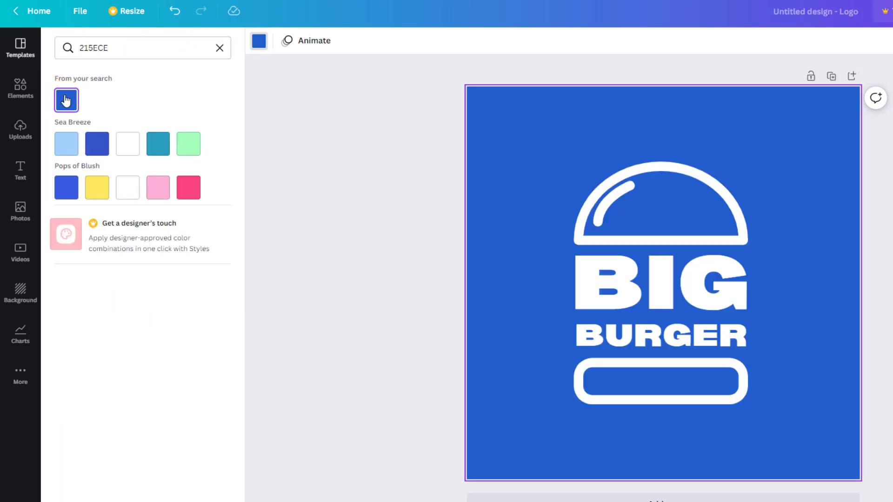
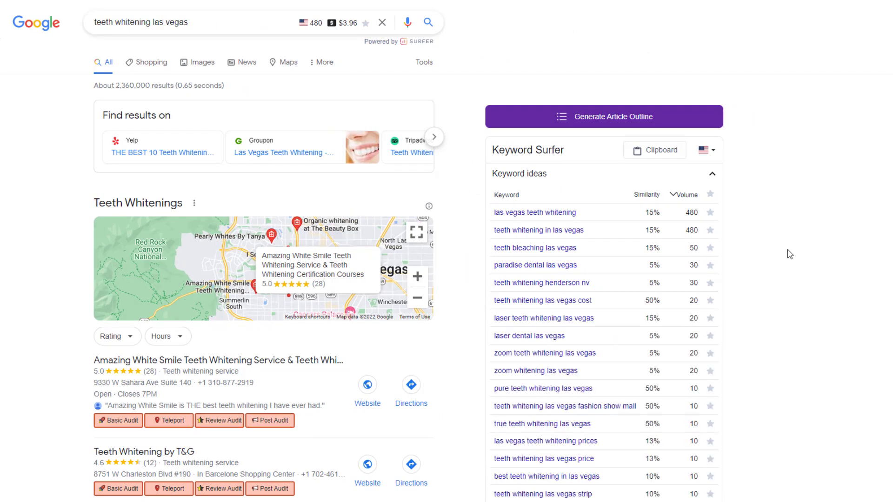
In the Google results for "teeth whitening las vegas", star relevant Keyword Surfer ideas such as "teeth bleaching las vegas" and view the country options
{"action": "left_click", "coordinate": [711, 249]}
{"action": "left_click", "coordinate": [711, 153]}
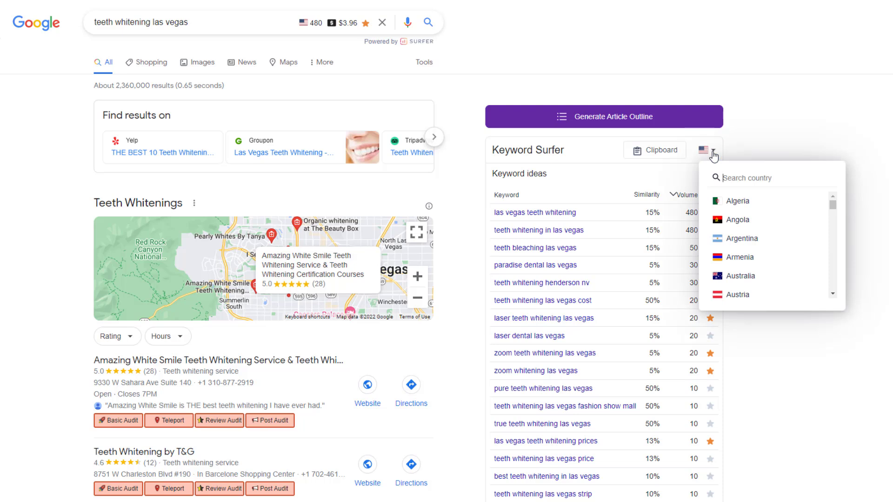
{"action": "left_click", "coordinate": [752, 150]}
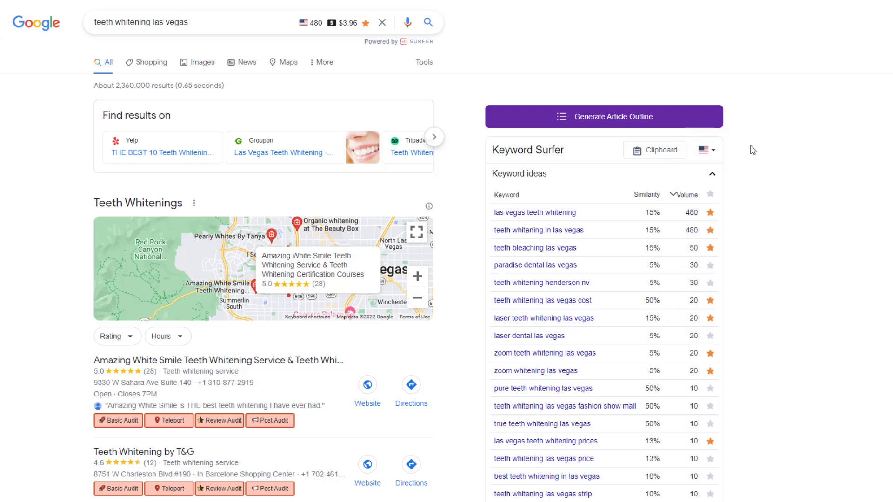
Export the keywords saved in the Keyword Surfer clipboard as CSV and open the downloaded file in Excel
{"action": "left_click", "coordinate": [679, 155]}
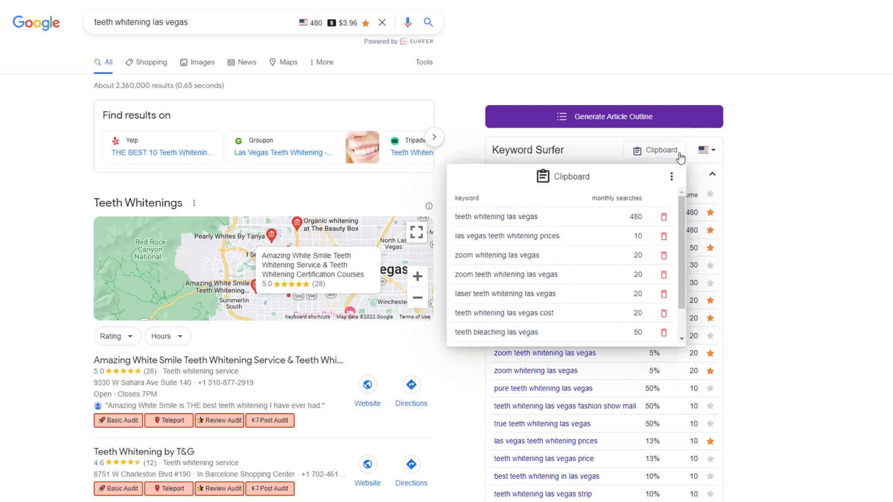
{"action": "left_click", "coordinate": [672, 178]}
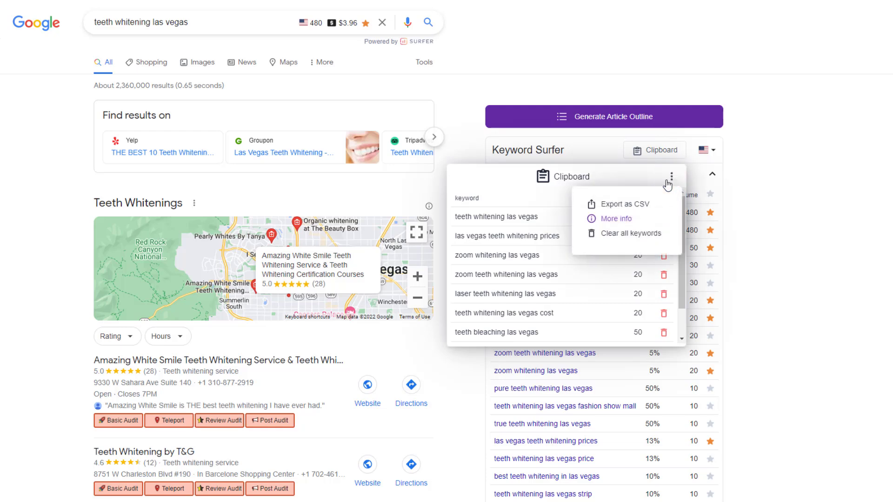
{"action": "left_click", "coordinate": [643, 205]}
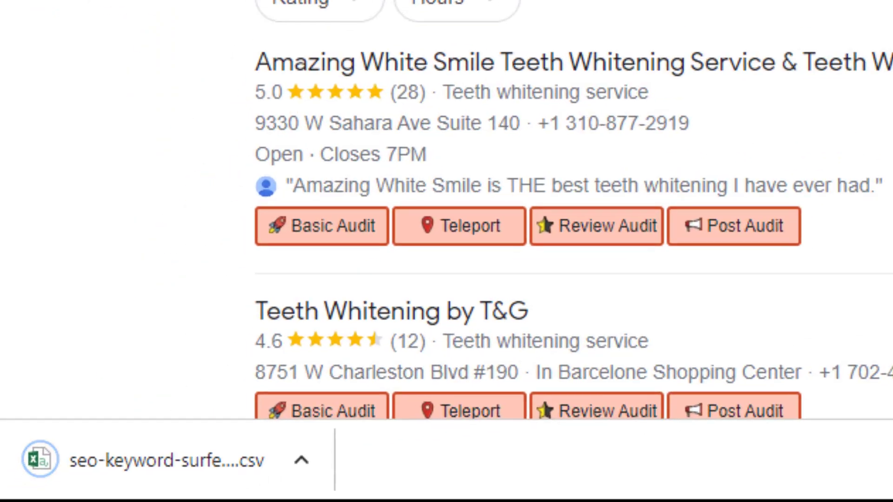
{"action": "left_click", "coordinate": [301, 460]}
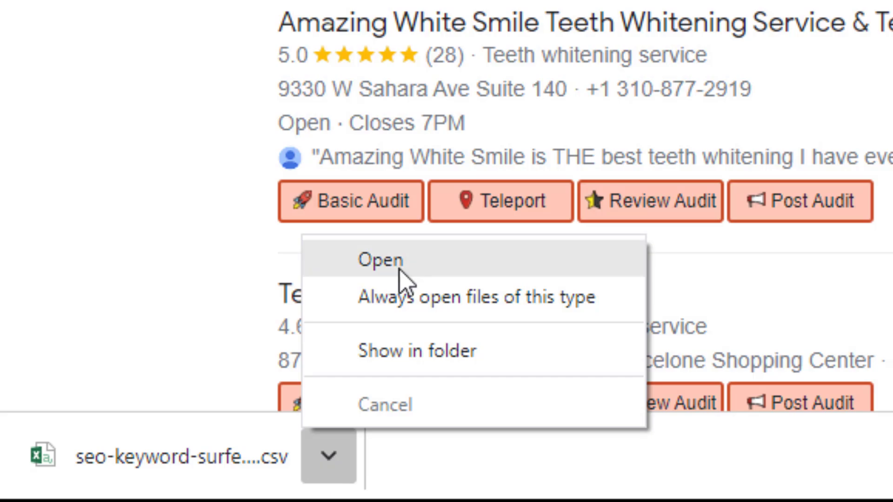
{"action": "left_click", "coordinate": [365, 289]}
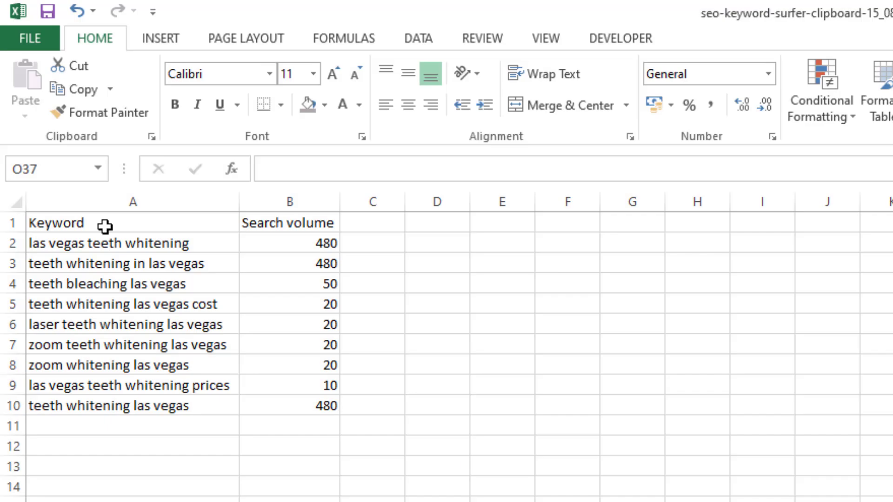
Copy the Keyword and Search volume table, A1:B10, and paste it into Book2.xlsx starting at cell P1
{"action": "left_click_drag", "start_coordinate": [104, 226], "coordinate": [298, 404]}
{"action": "right_click", "coordinate": [285, 341]}
{"action": "left_click", "coordinate": [340, 377]}
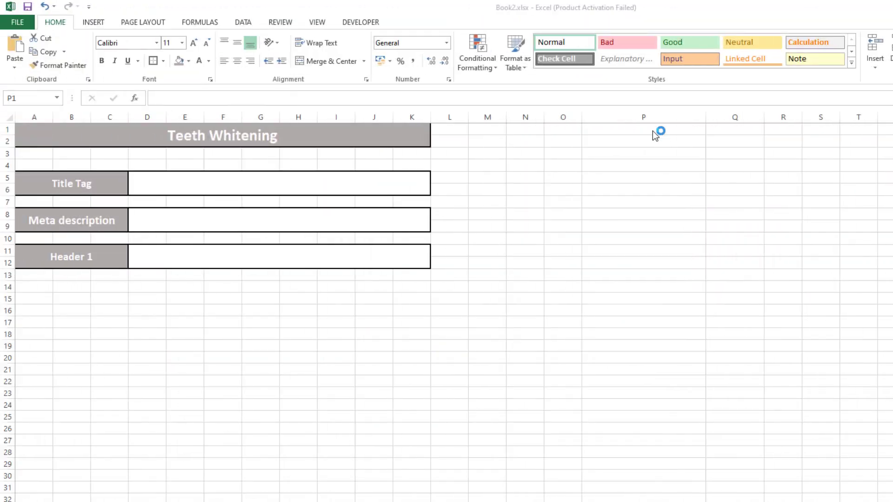
{"action": "right_click", "coordinate": [652, 131]}
{"action": "left_click", "coordinate": [677, 184]}
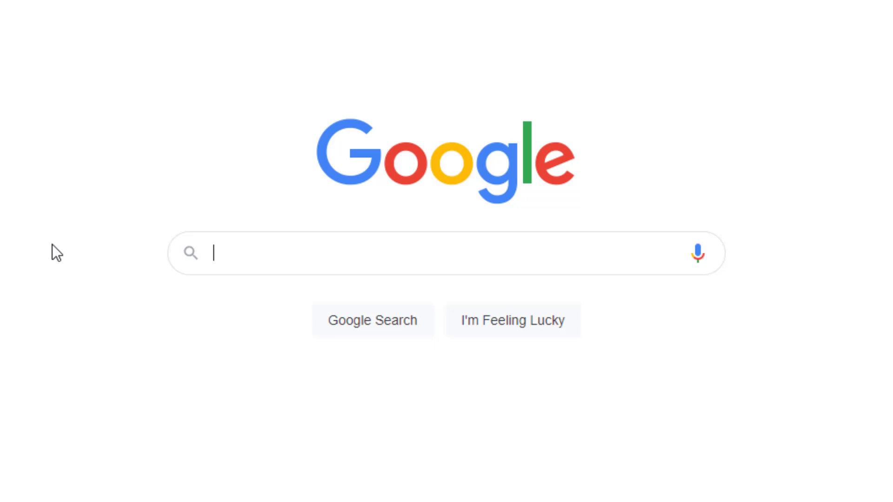
Search Google for "miami diving school" and look through the titles and descriptions of the results
{"action": "type", "text": "miami diving school"}
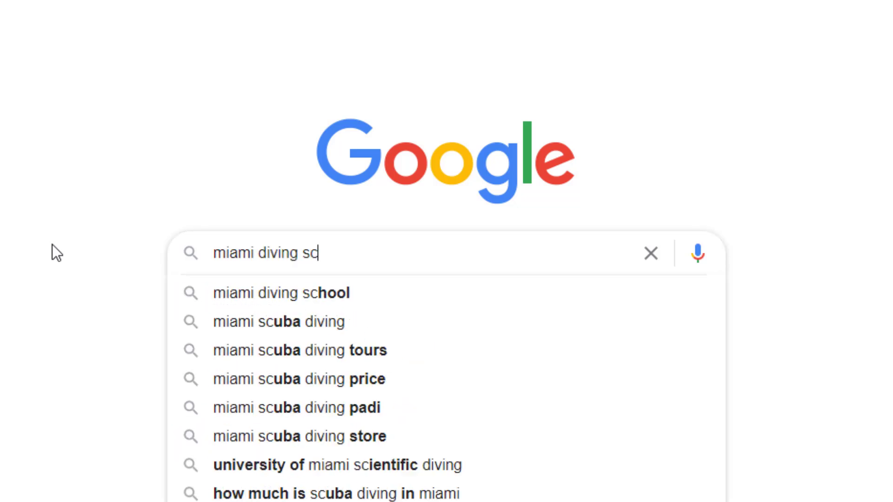
{"action": "left_click", "coordinate": [357, 320]}
{"action": "scroll", "coordinate": [641, 331], "scroll_direction": "down", "scroll_amount": 5}
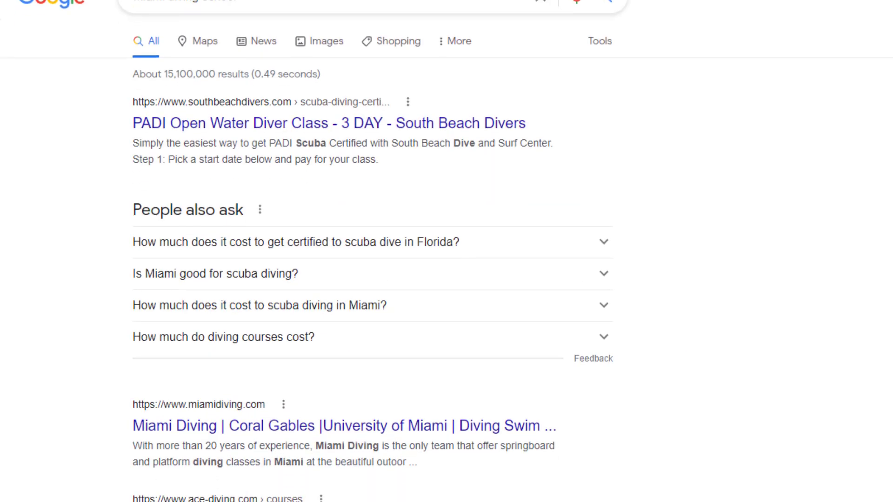
{"action": "scroll", "coordinate": [372, 265], "scroll_direction": "down", "scroll_amount": 6}
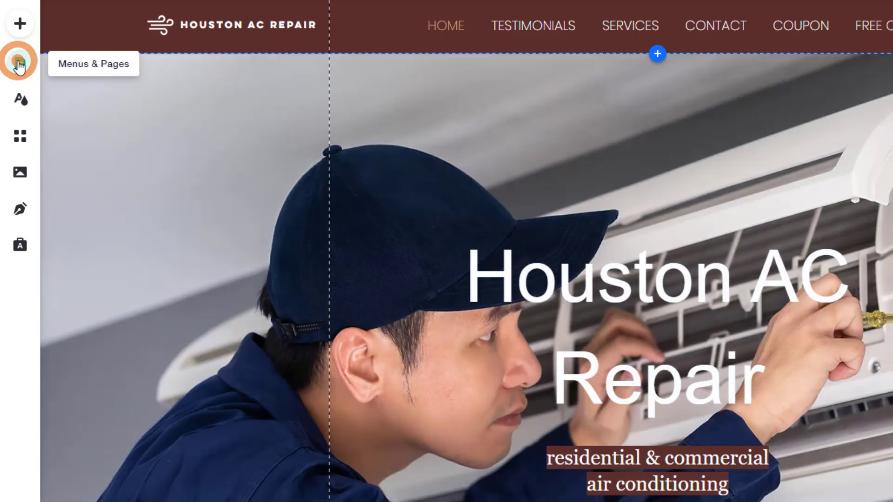
In the Wix editor, open the HOME page's SEO Basics and replace its title tag with "Your title tag goes here"
{"action": "left_click", "coordinate": [19, 65]}
{"action": "left_click", "coordinate": [312, 88]}
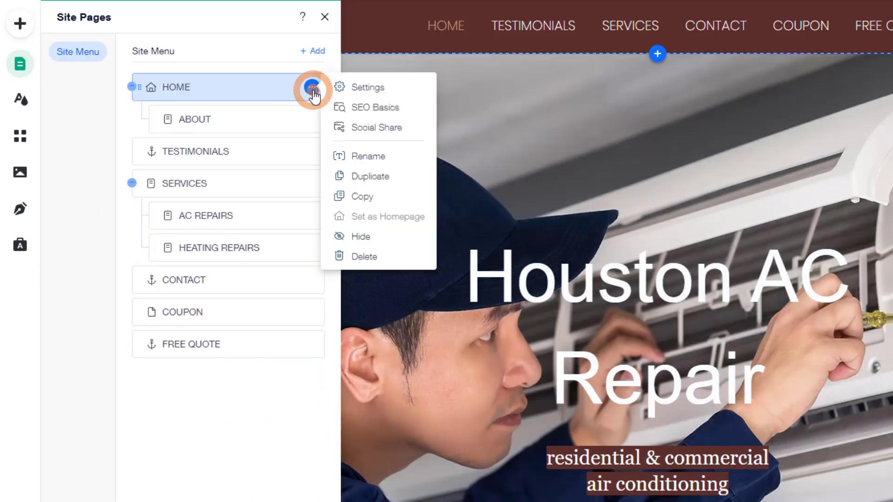
{"action": "left_click", "coordinate": [391, 115]}
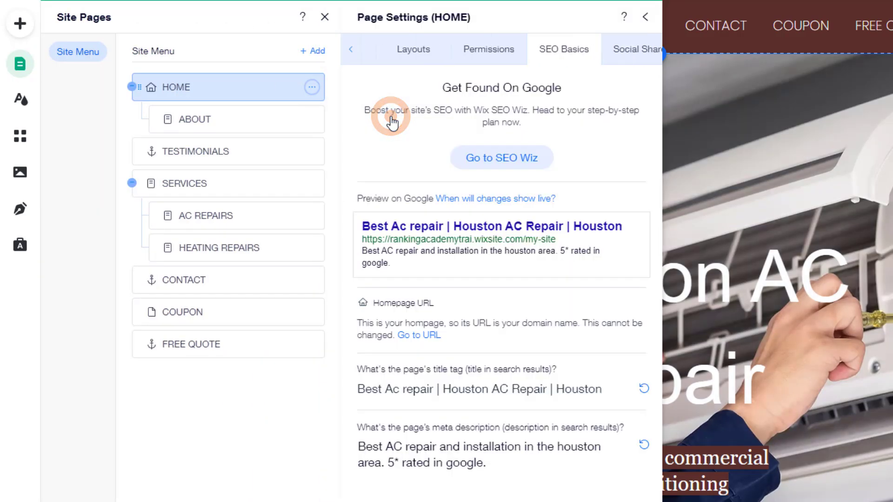
{"action": "left_click", "coordinate": [409, 389]}
{"action": "key", "text": "ctrl+a"}
{"action": "type", "text": "Yo"}
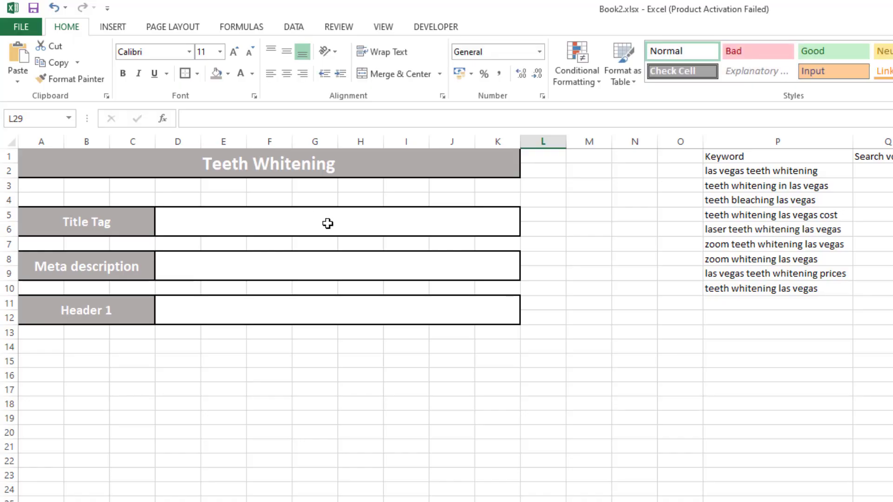
Switch to Book2.xlsx in Excel and paste the copied text into the Title Tag field of the Teeth Whitening sheet
{"action": "double_click", "coordinate": [327, 224]}
{"action": "right_click", "coordinate": [328, 223]}
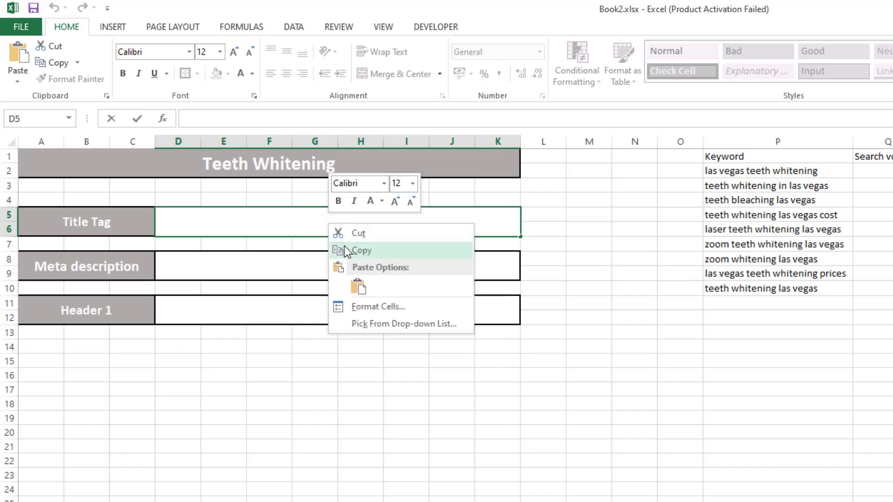
{"action": "left_click", "coordinate": [358, 287]}
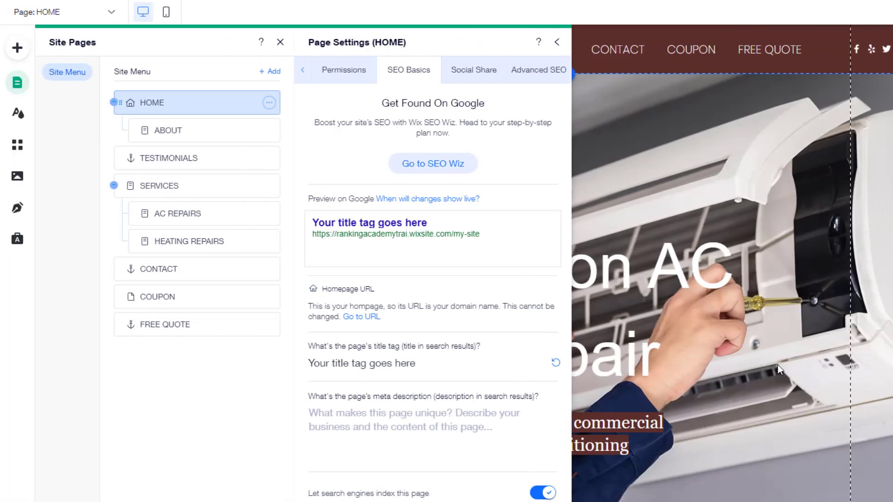
Switch back to the Wix editor and start entering the HOME page's meta description
{"action": "left_click", "coordinate": [331, 423]}
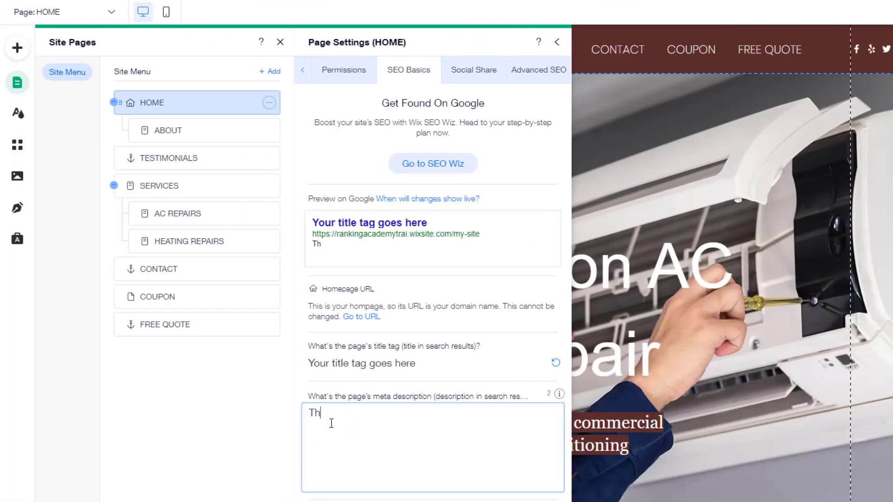